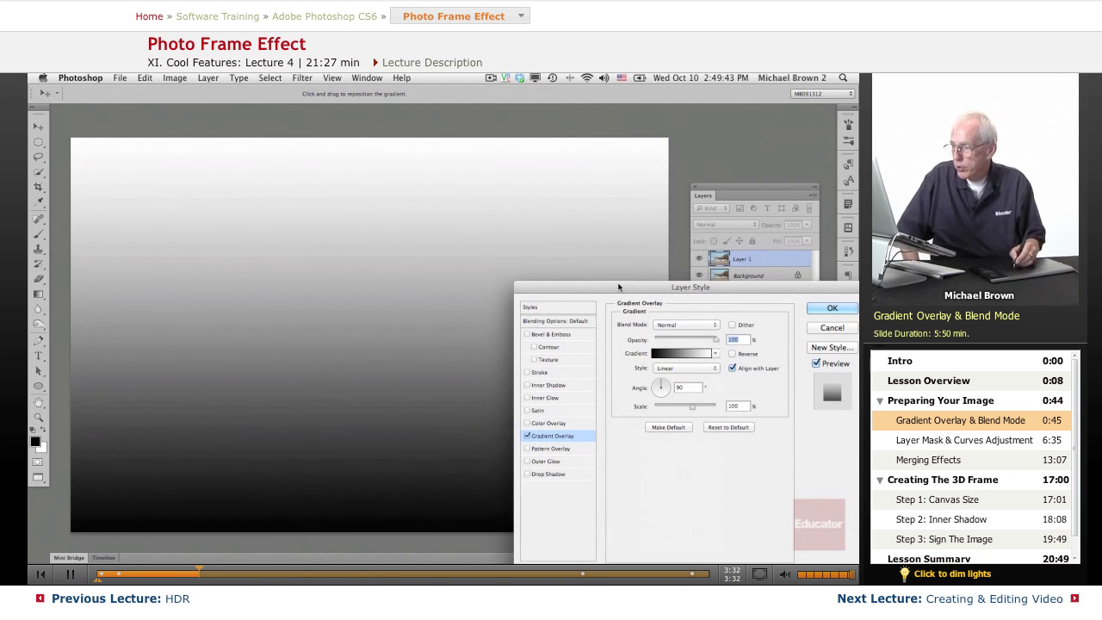
Step: Try Darken as the Gradient Overlay blend mode, then switch it to Lighten
drag(629, 288, 614, 165)
click(702, 203)
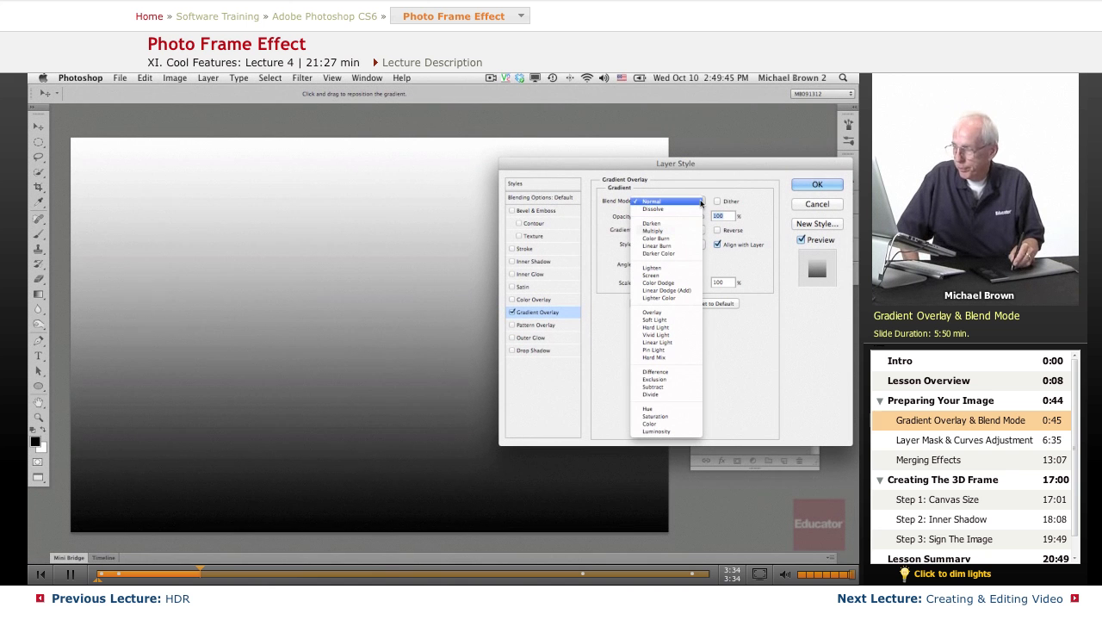
click(652, 224)
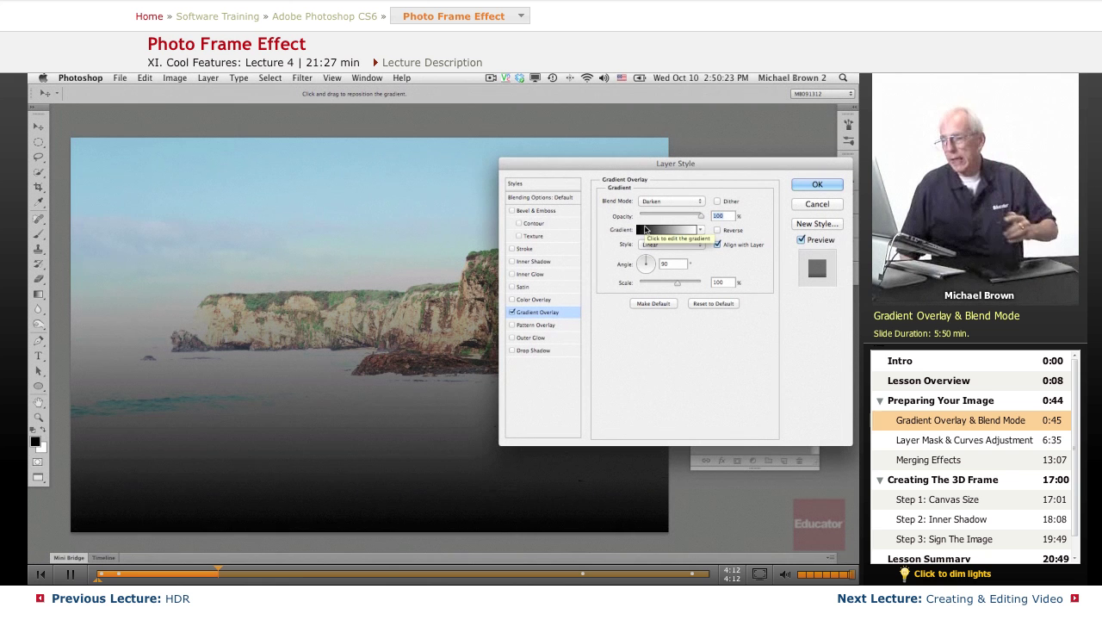
click(661, 201)
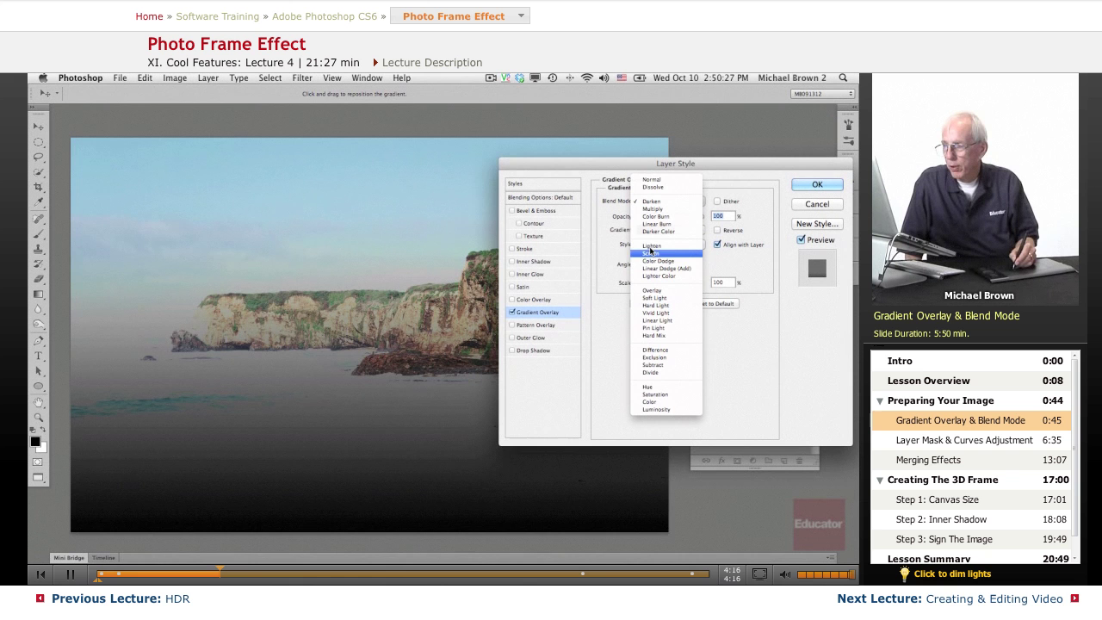
click(652, 247)
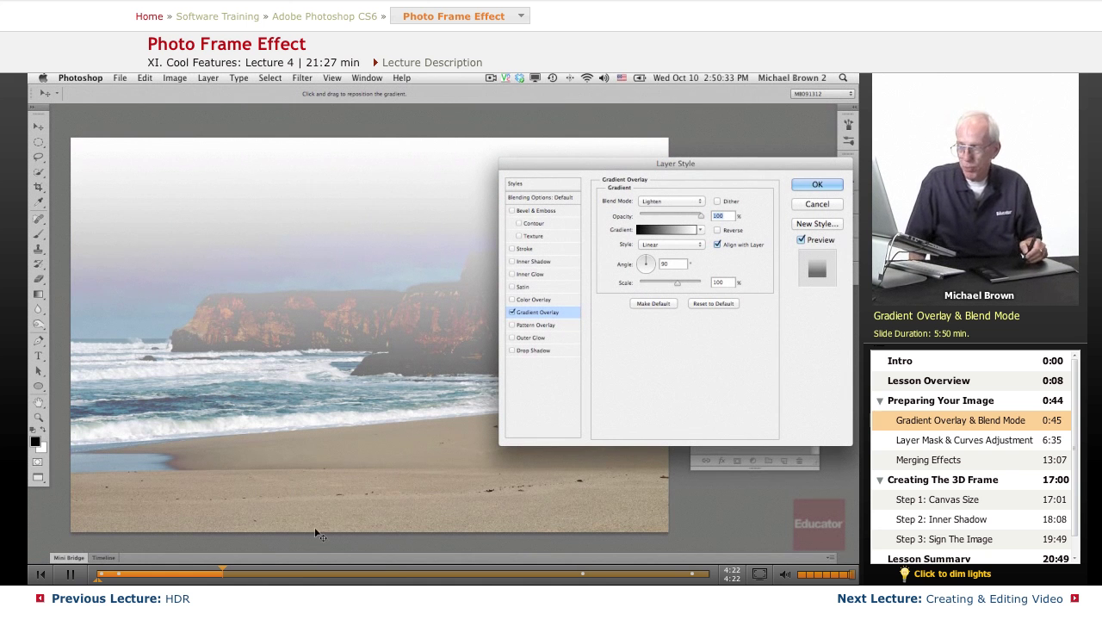
Step: Change the Gradient Overlay blend mode to Overlay and shift the dialog to reveal the cliffs
click(655, 203)
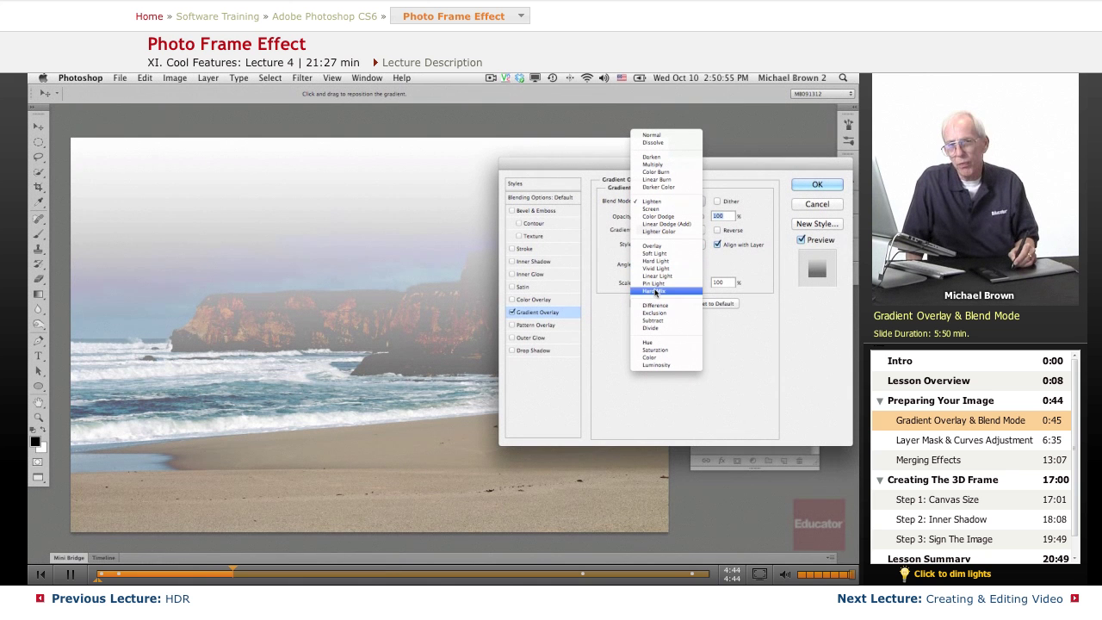
click(647, 247)
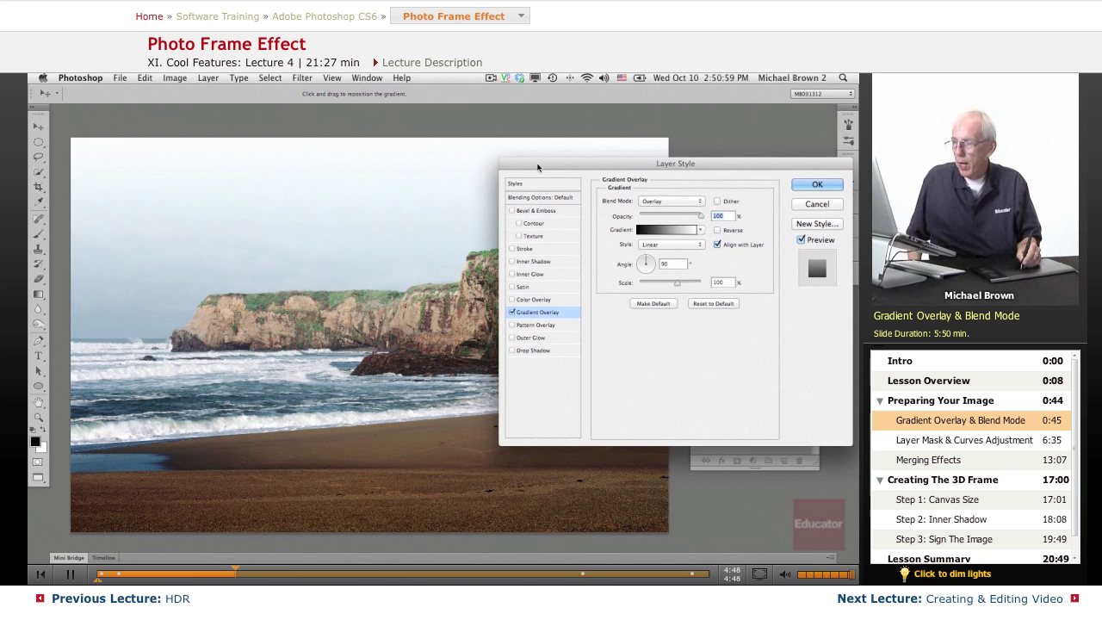
drag(536, 170, 576, 223)
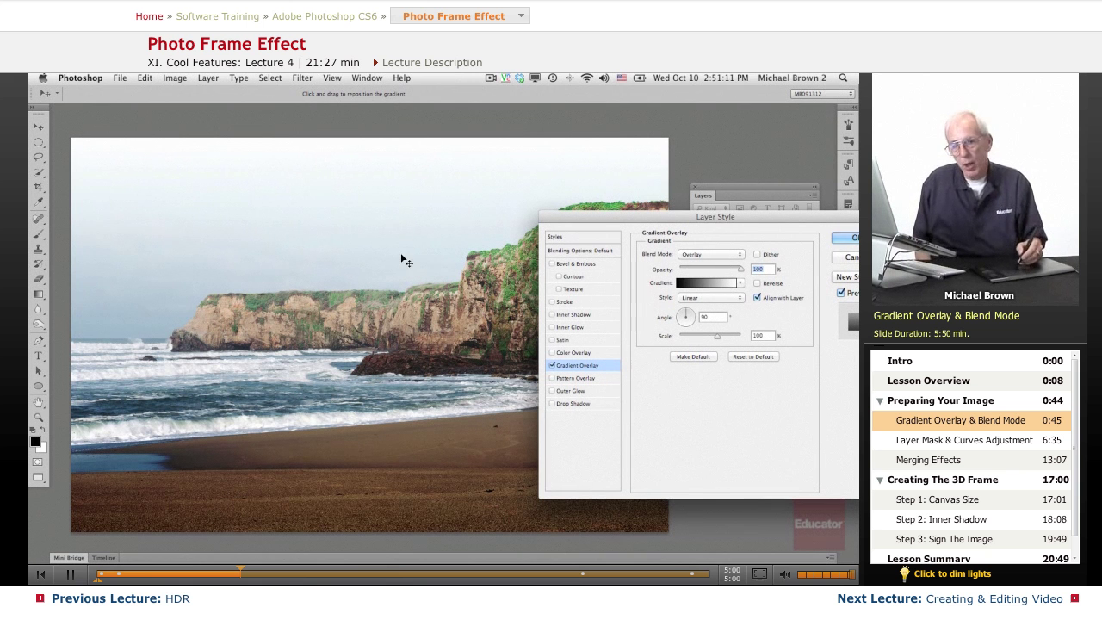
Step: In the Gradient Editor, sample dark sand for the left stop and sky for the right stop
click(693, 284)
drag(622, 287, 614, 229)
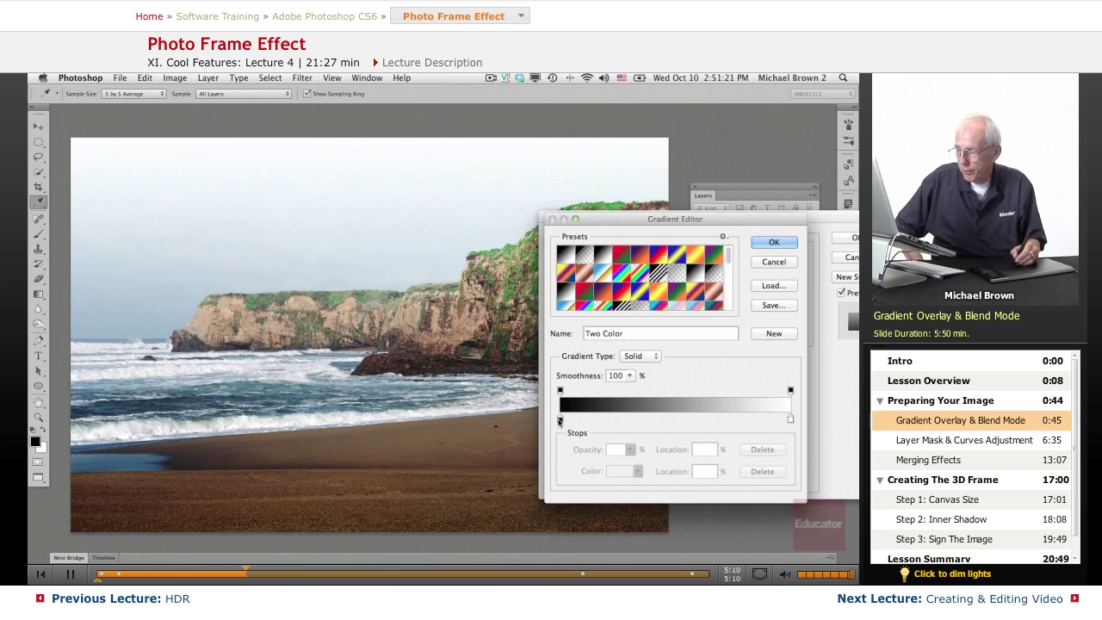
click(560, 419)
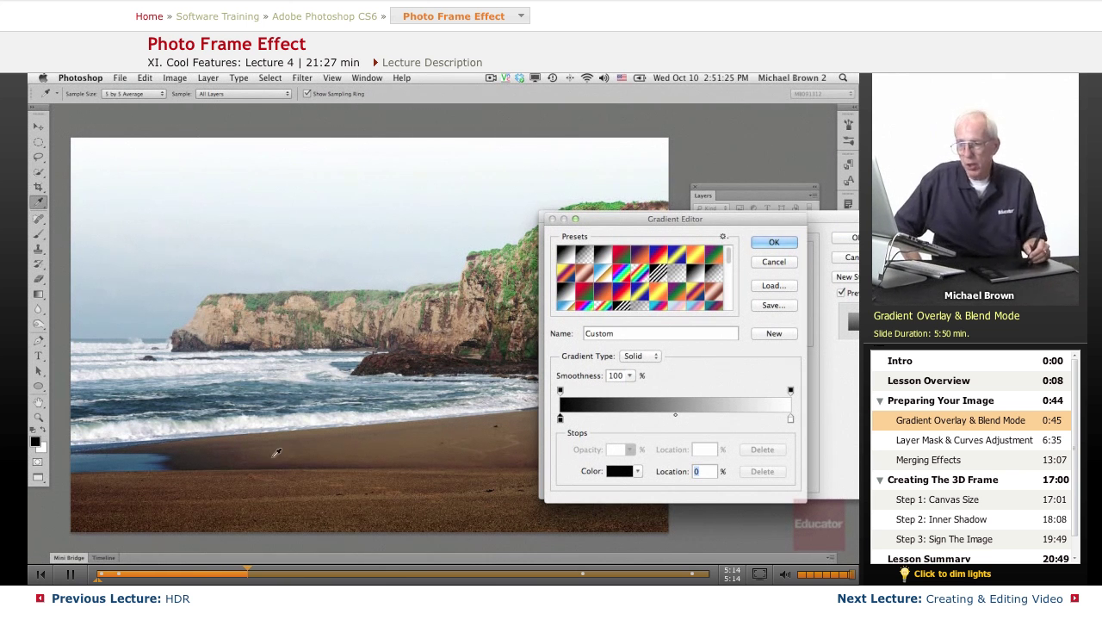
click(221, 484)
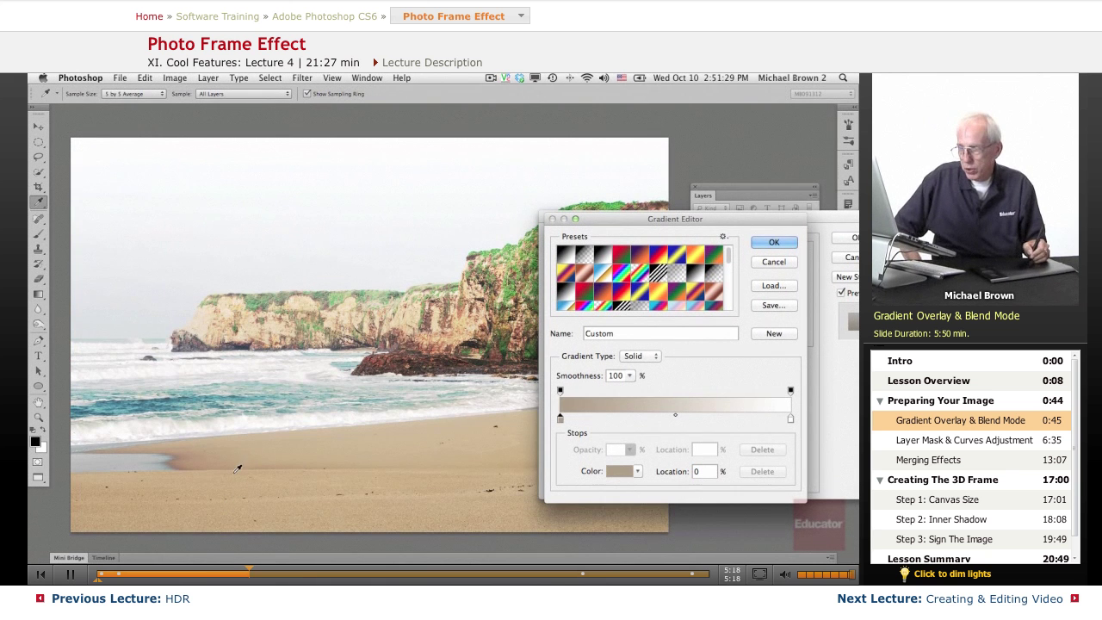
click(182, 460)
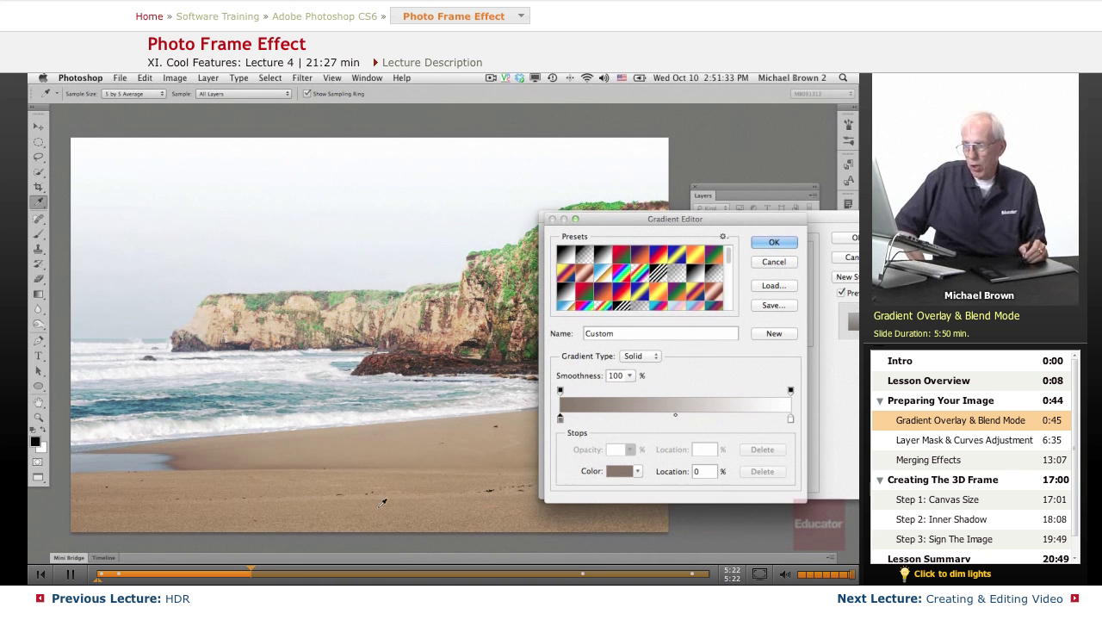
click(790, 419)
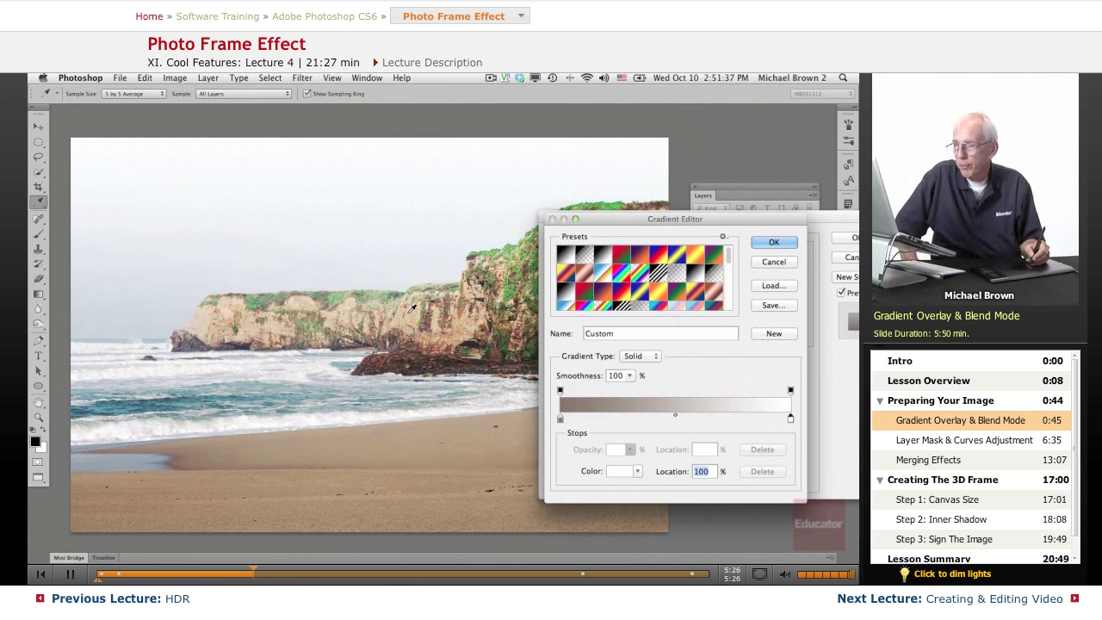
click(162, 241)
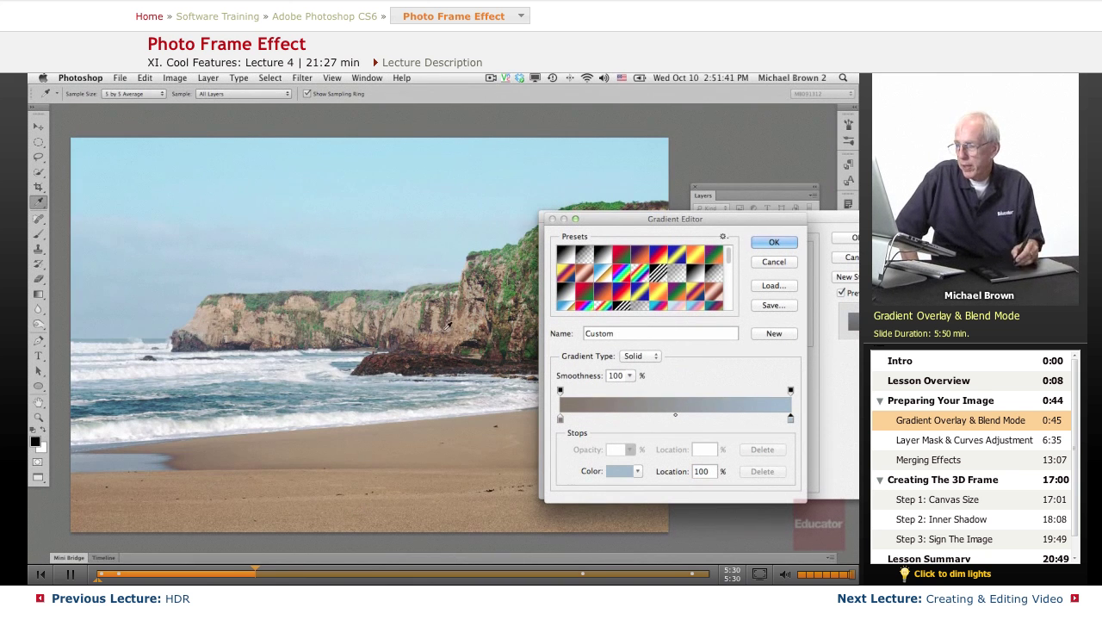
Step: Make the left brown stop richer and slightly brighter, giving #7d6653
click(559, 419)
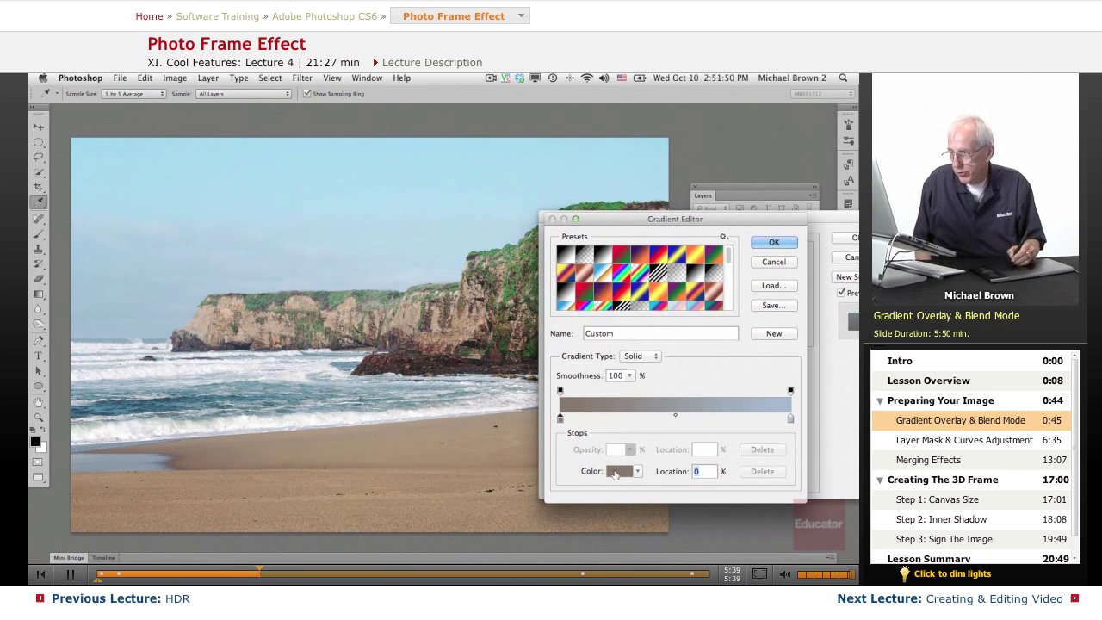
click(614, 474)
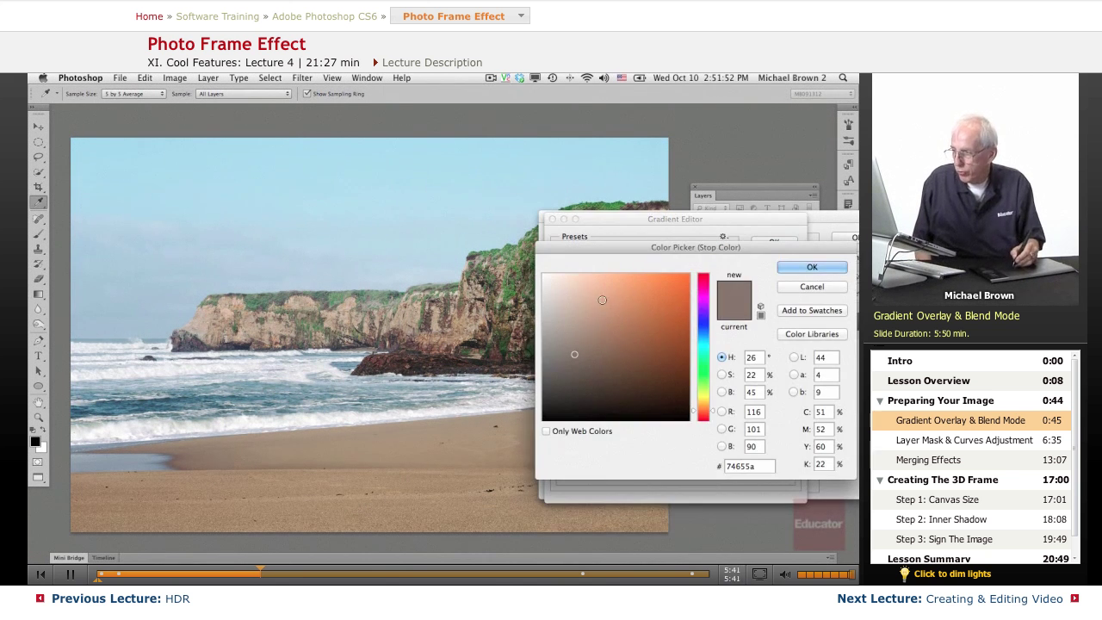
drag(575, 353, 590, 348)
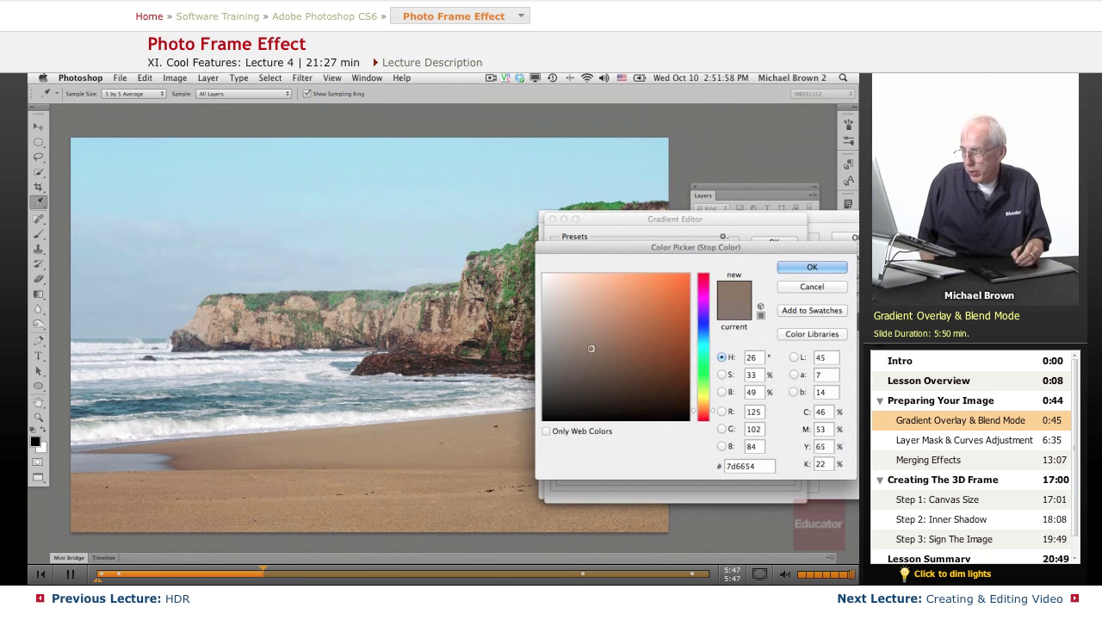
click(790, 275)
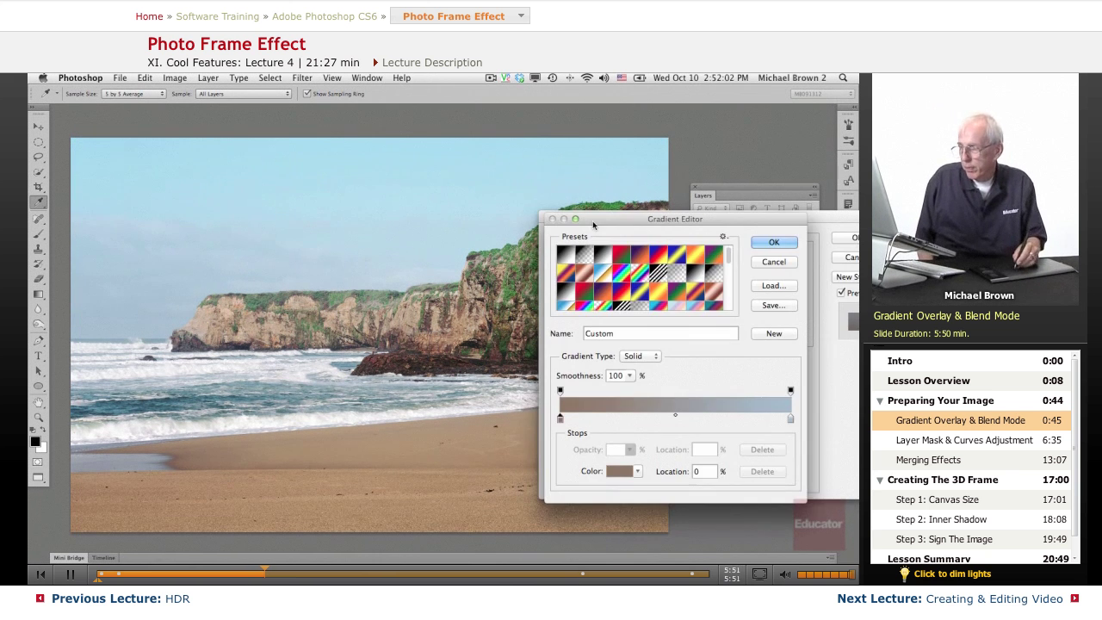
Step: Deepen the right gradient stop to a more saturated sky blue, #80a0c9
drag(591, 220, 604, 240)
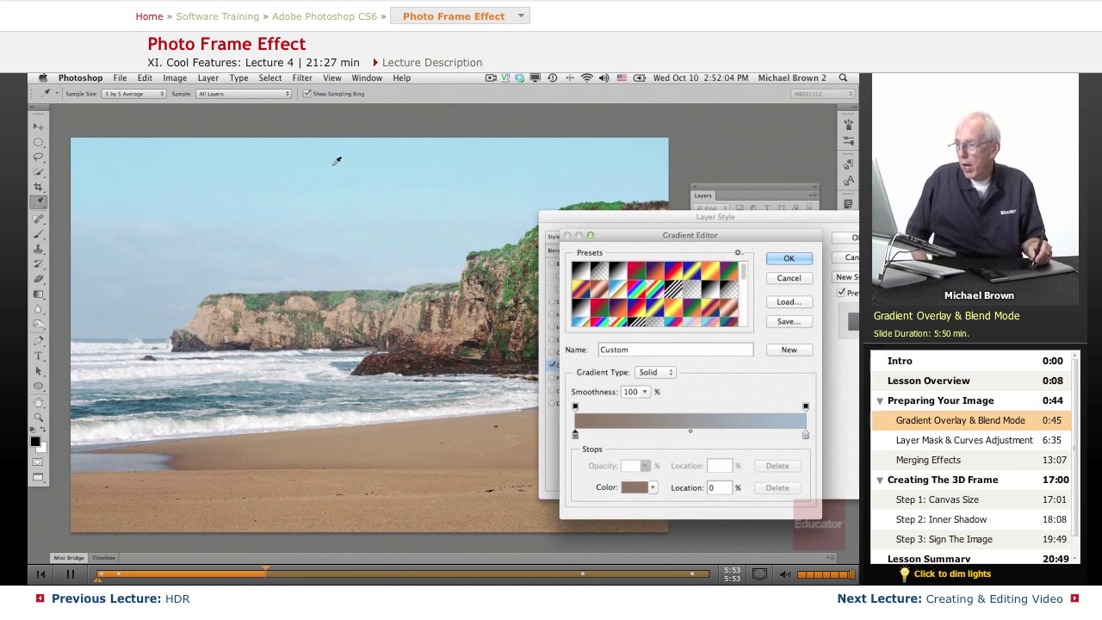
click(805, 434)
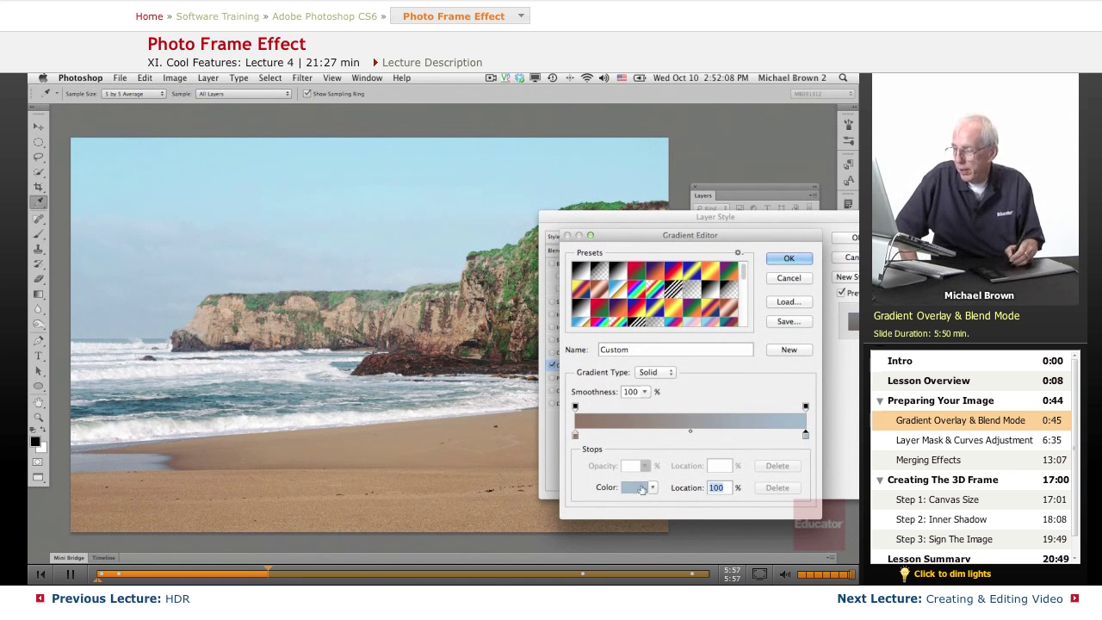
click(634, 487)
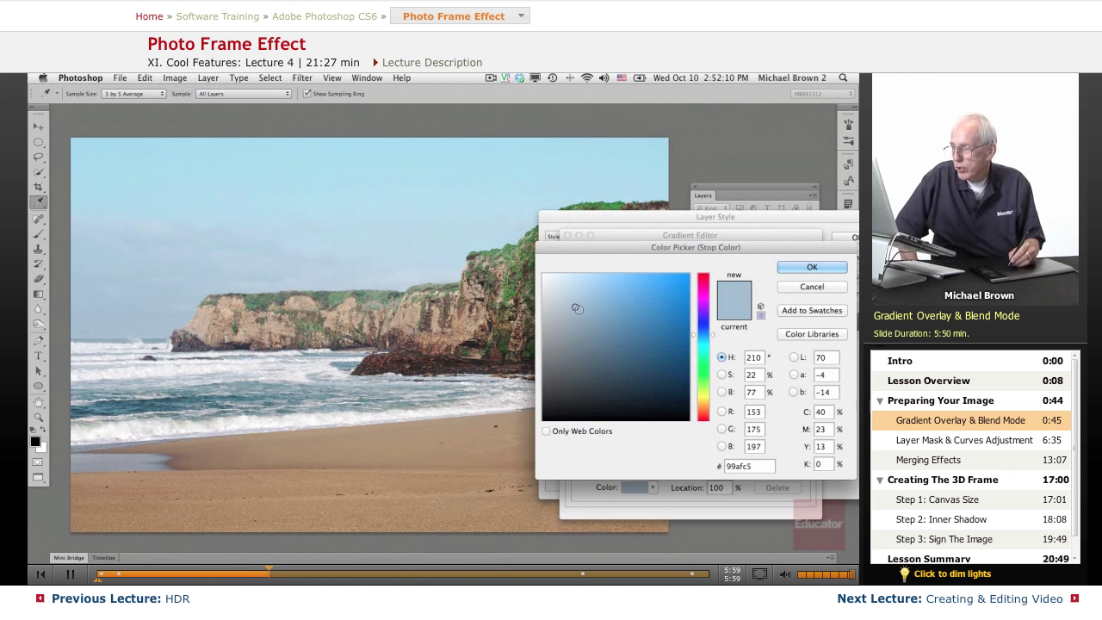
drag(701, 334, 700, 327)
drag(584, 312, 595, 305)
click(811, 266)
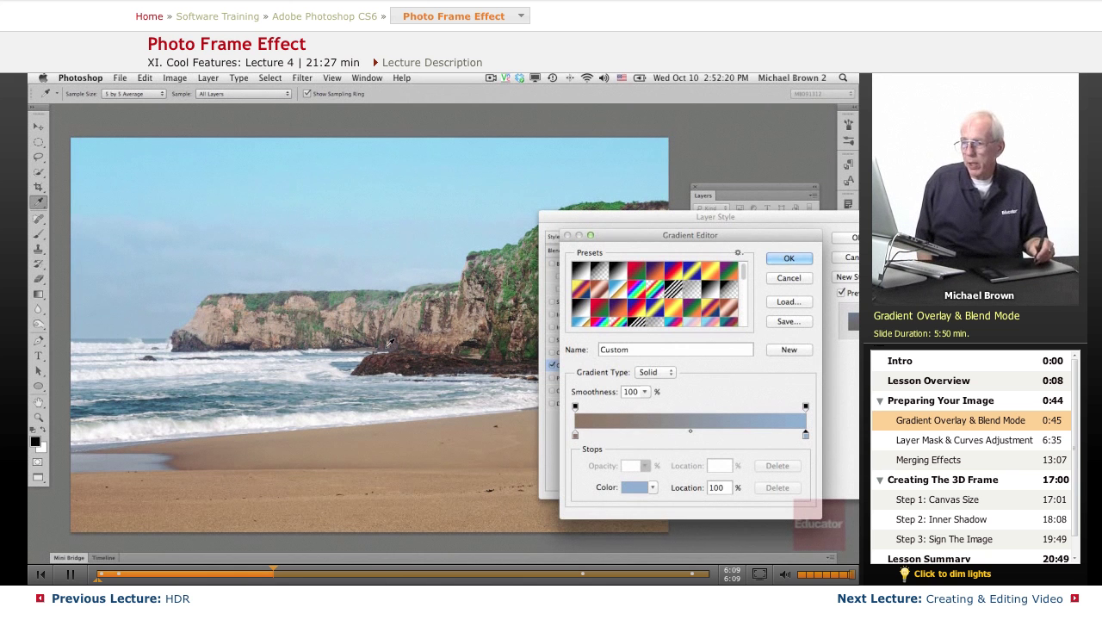
drag(601, 235, 548, 249)
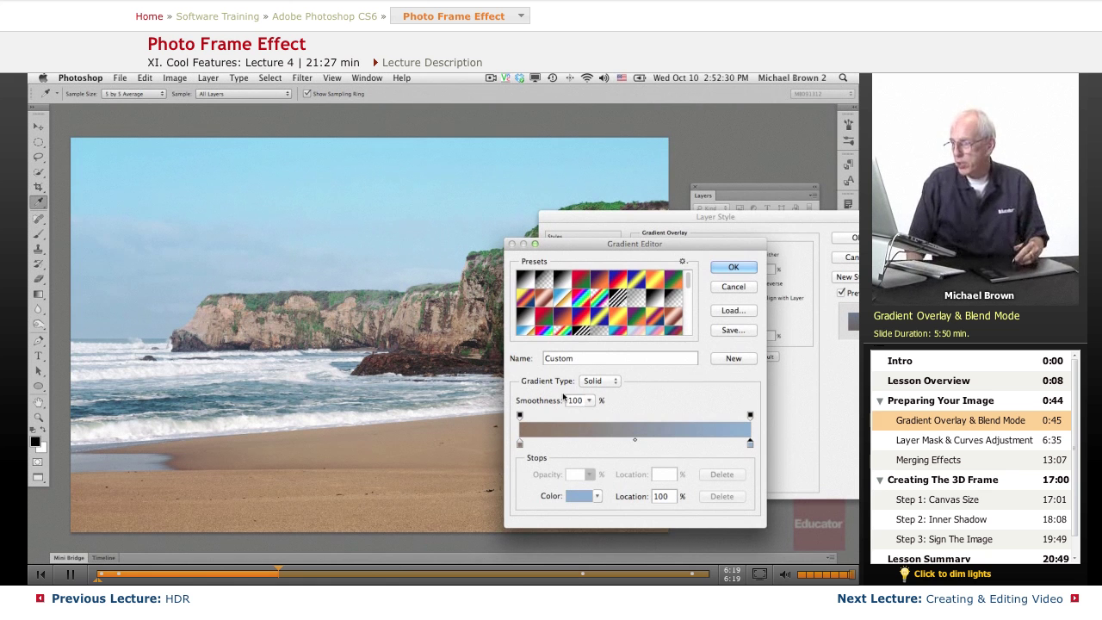
click(731, 267)
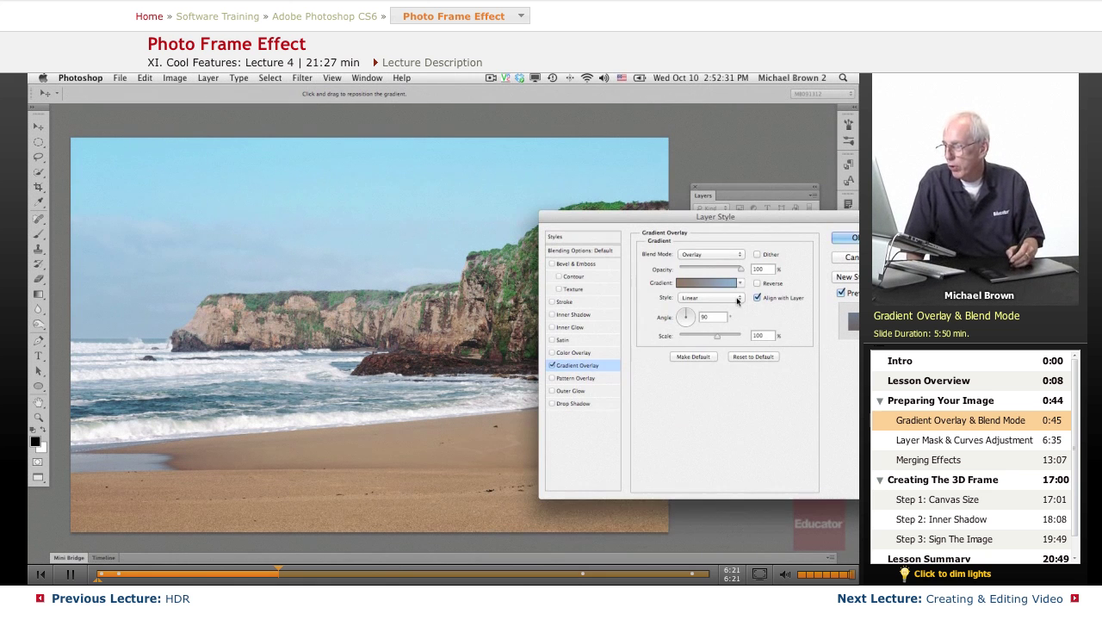
click(695, 254)
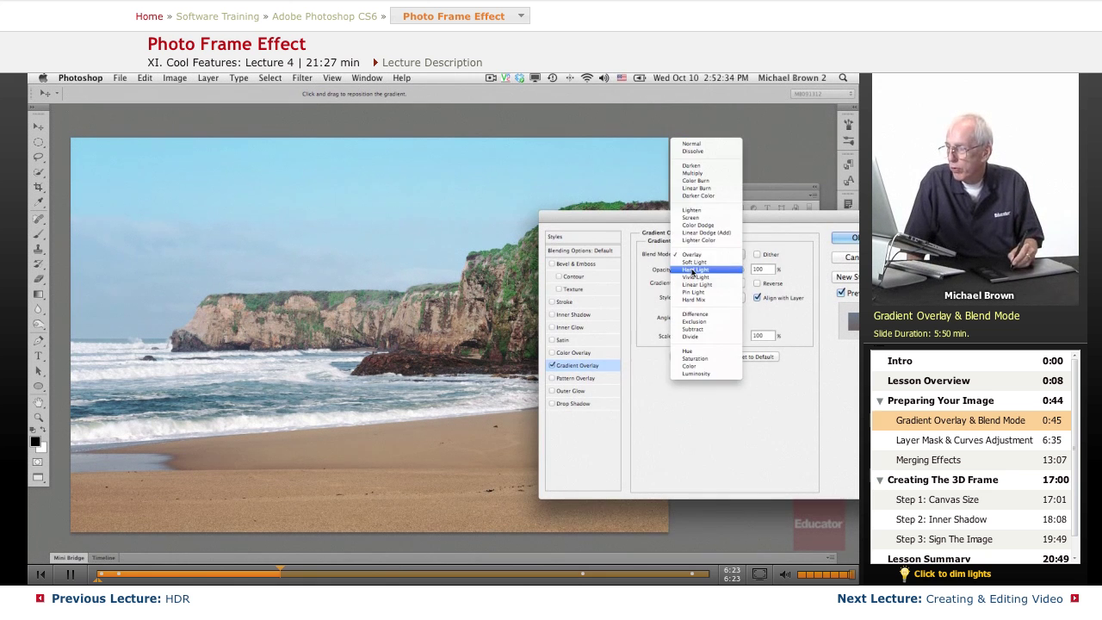
click(694, 271)
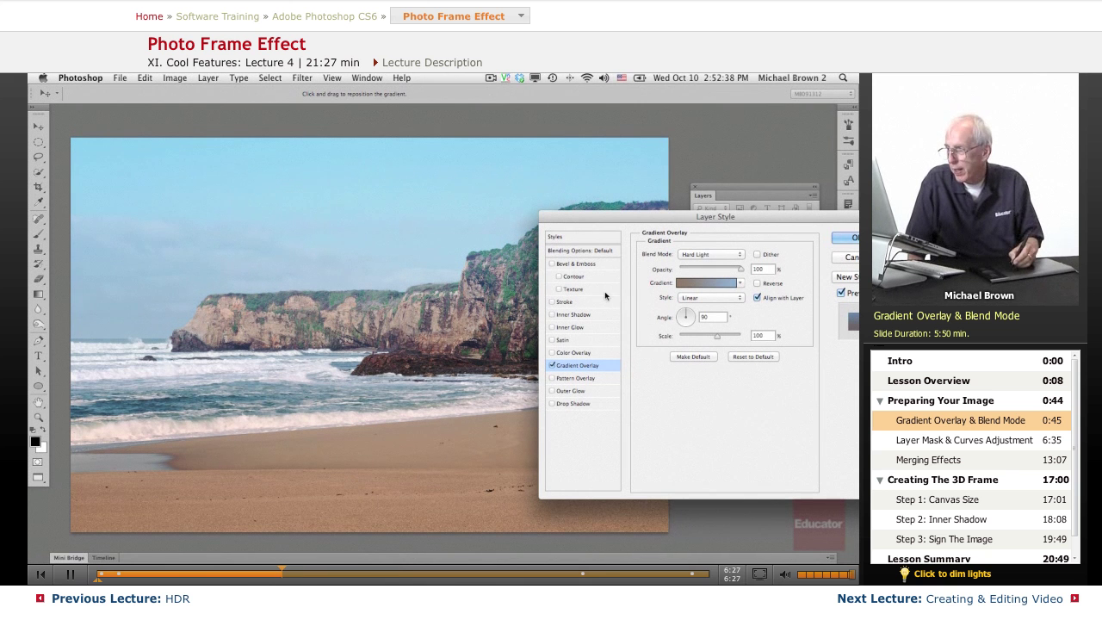
click(693, 260)
click(689, 248)
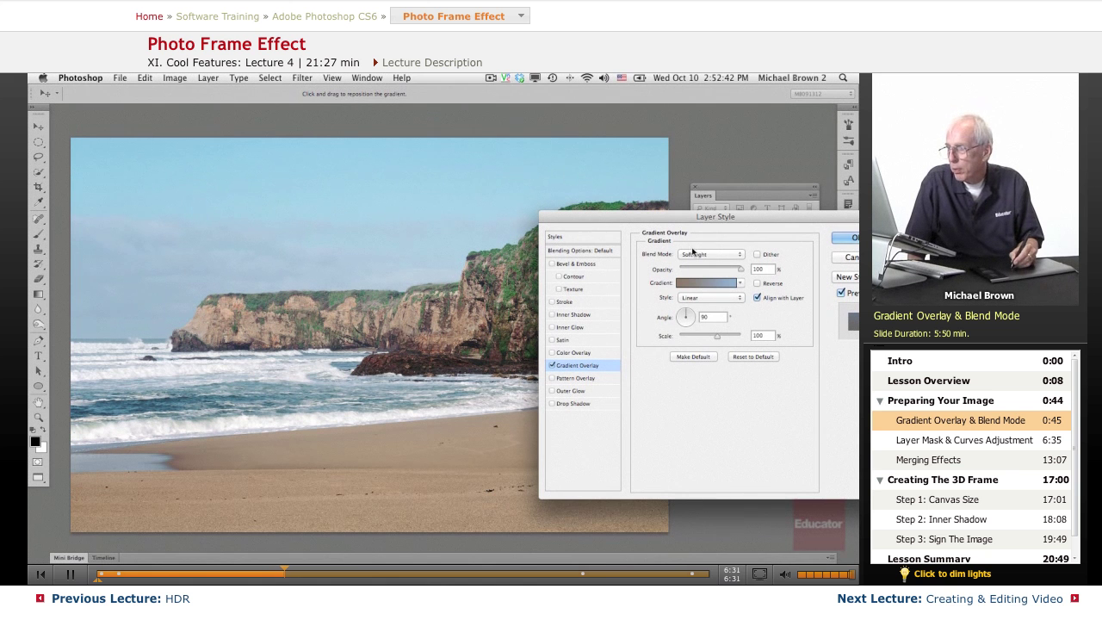
click(691, 254)
click(691, 247)
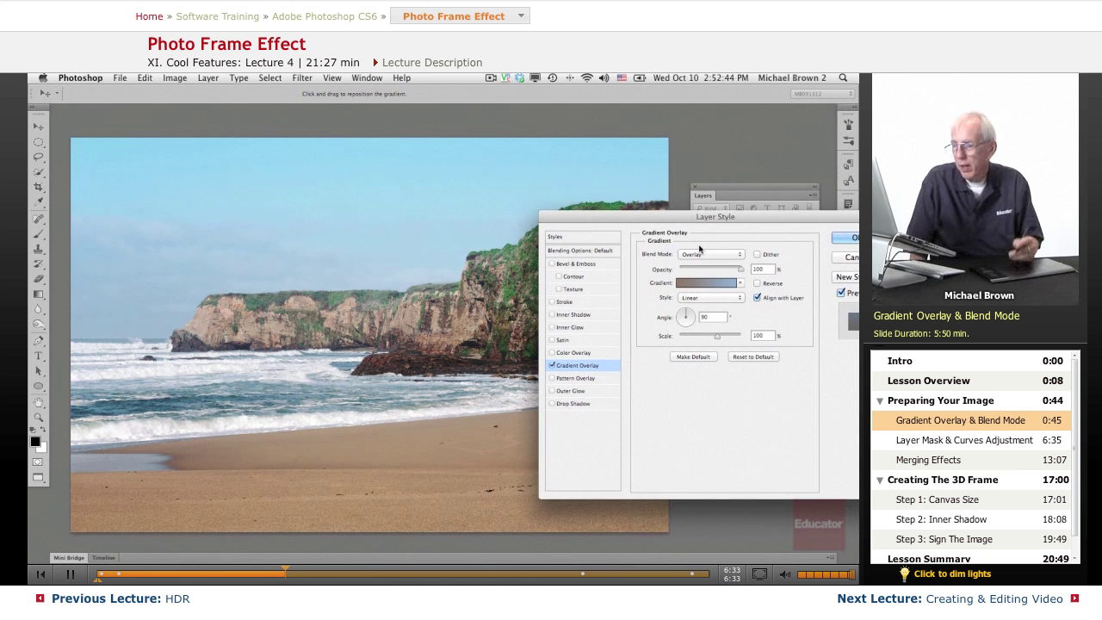